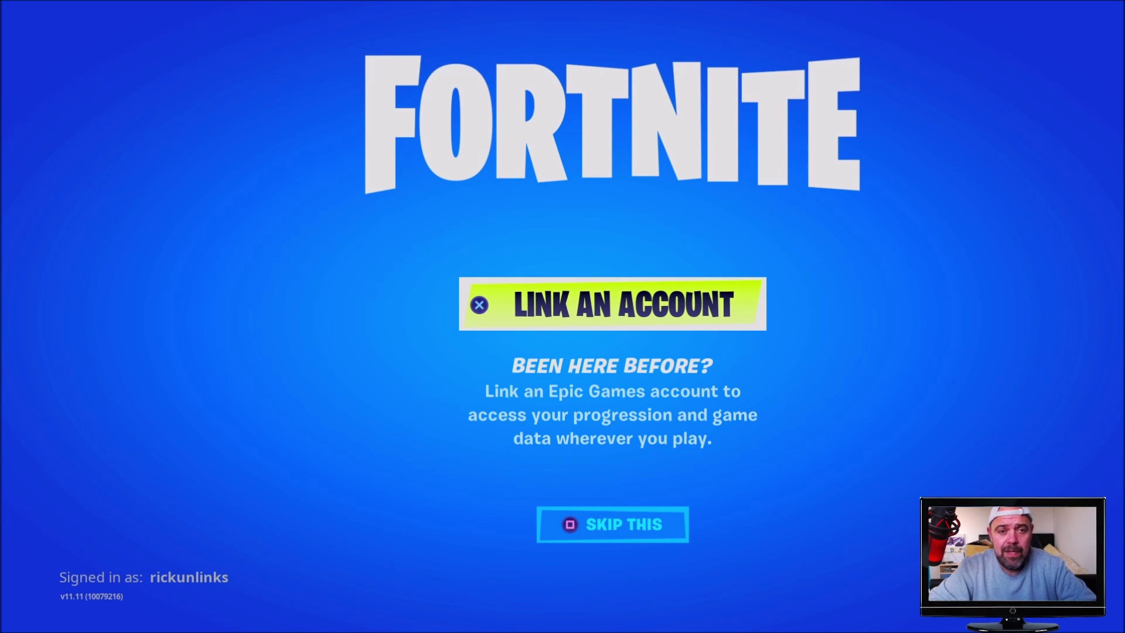
- Bring up the PS4 Switch User screen from the Quick Menu's Power options
key(super)
key(Return)
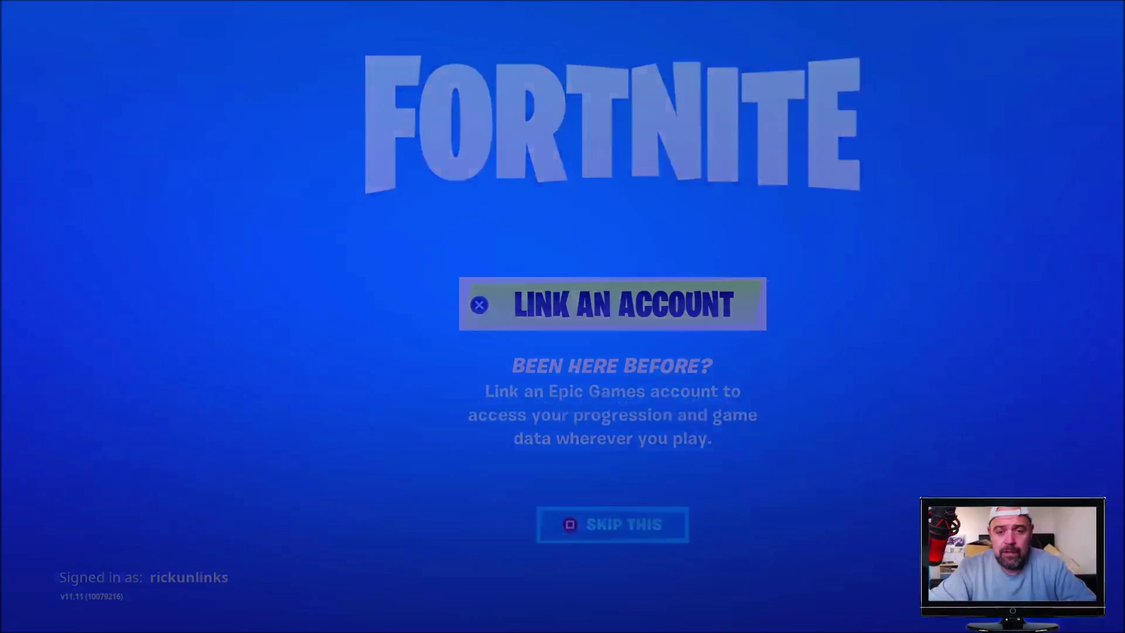
key(Right)
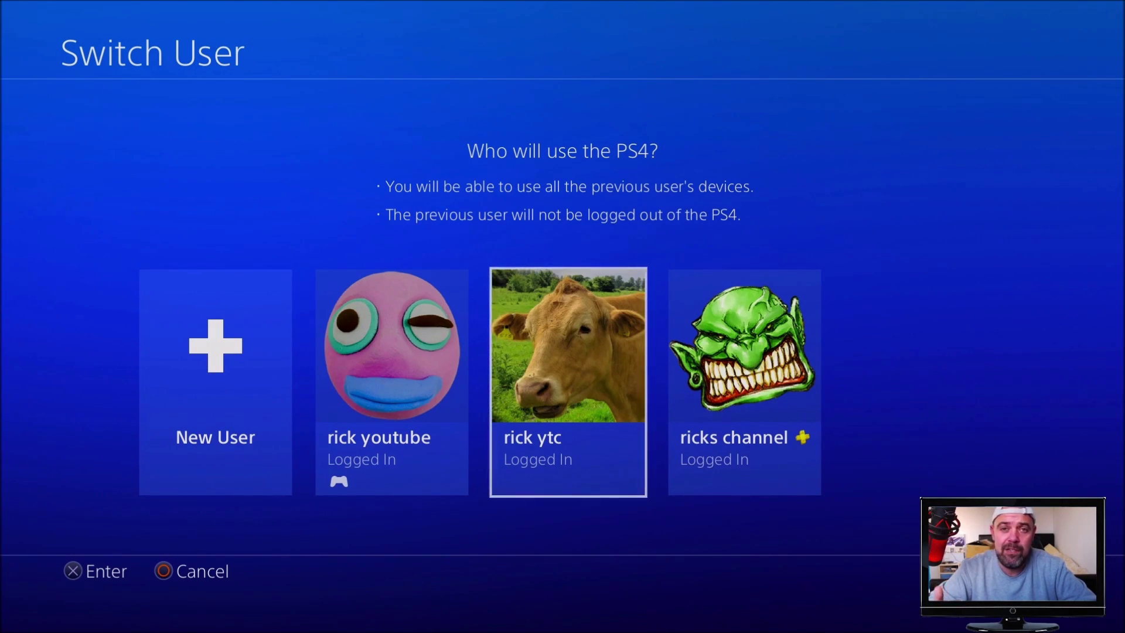
- Switch to the other logged-in PS4 profile and return to Fortnite's Link an Account prompt
key(Left)
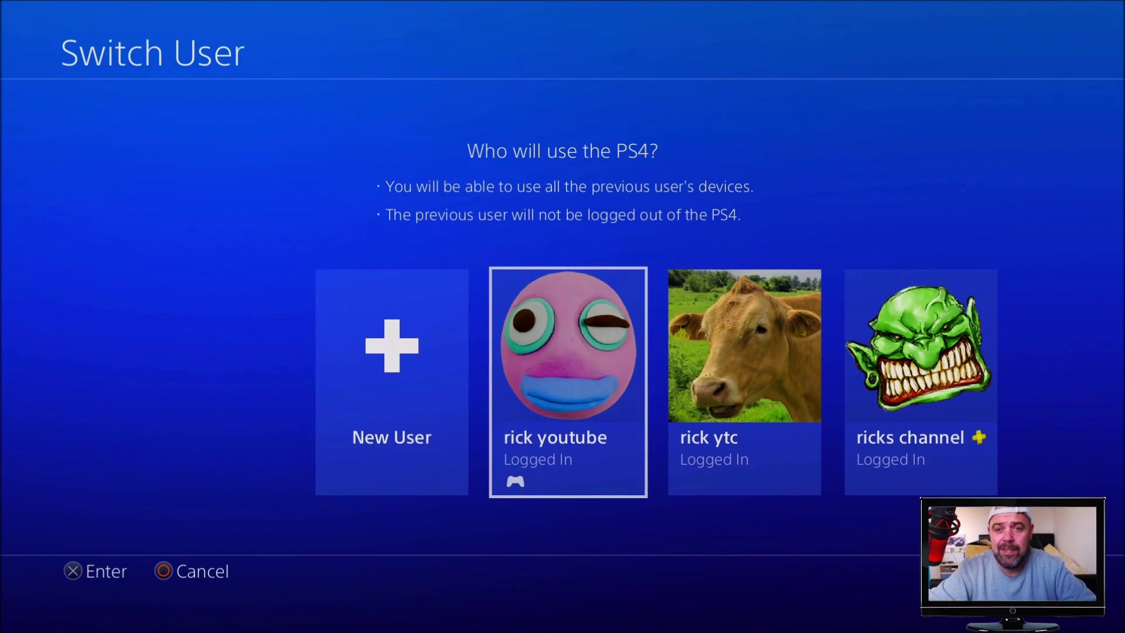
key(Return)
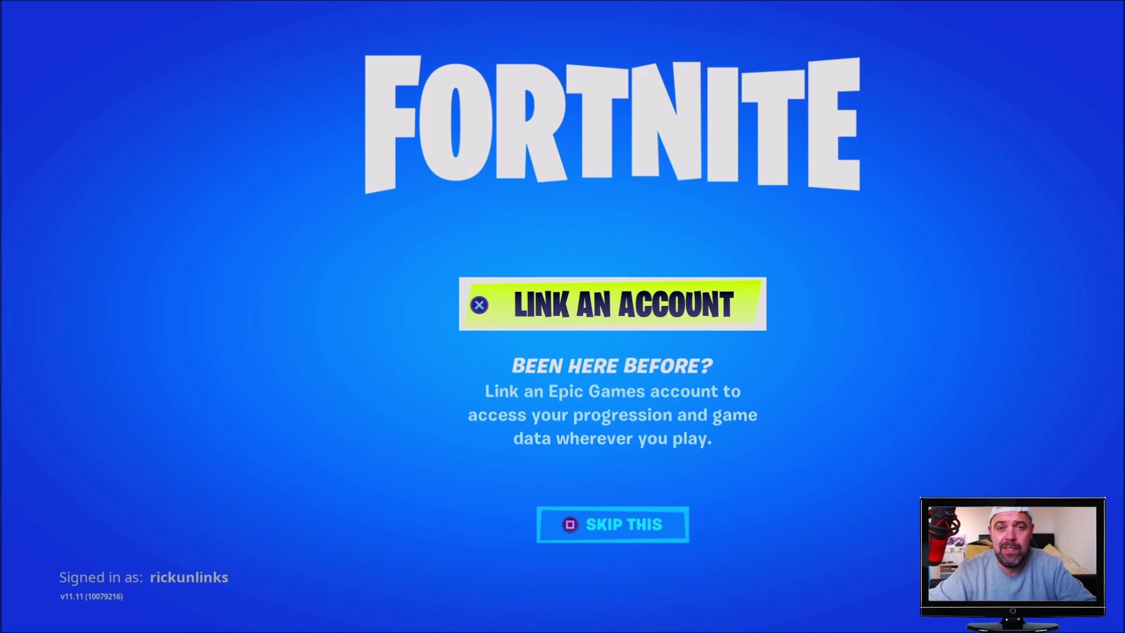
- Choose Link an Account so Fortnite shows an activation code for epicgames.com/activate
key(Return)
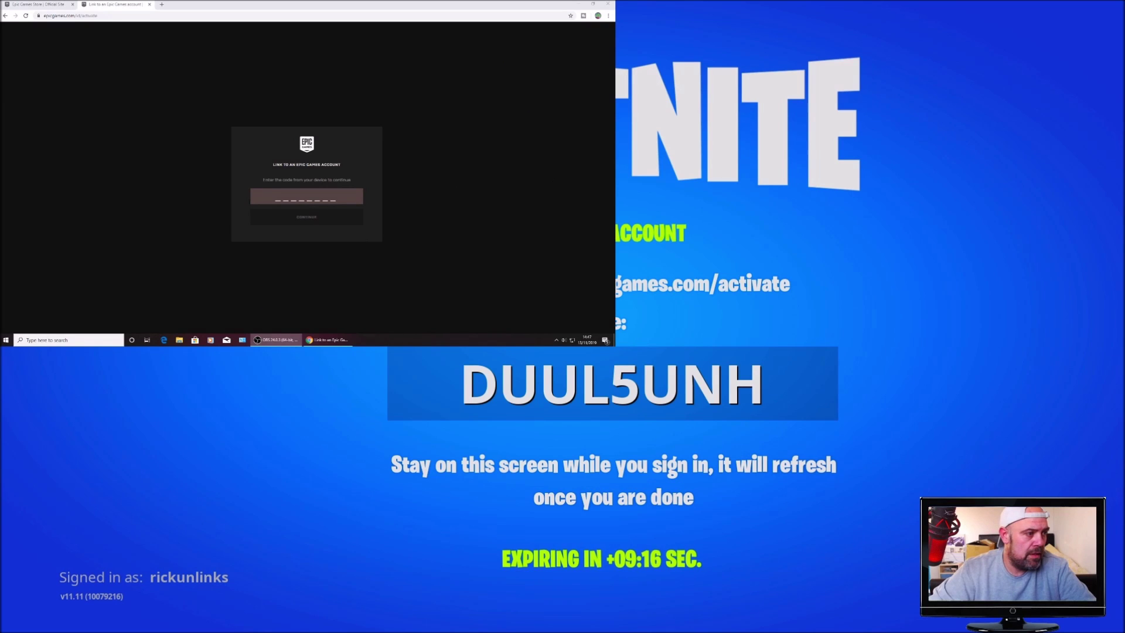
- Enter the console's activation code on epicgames.com/activate and continue to the sign-in form
click(241, 332)
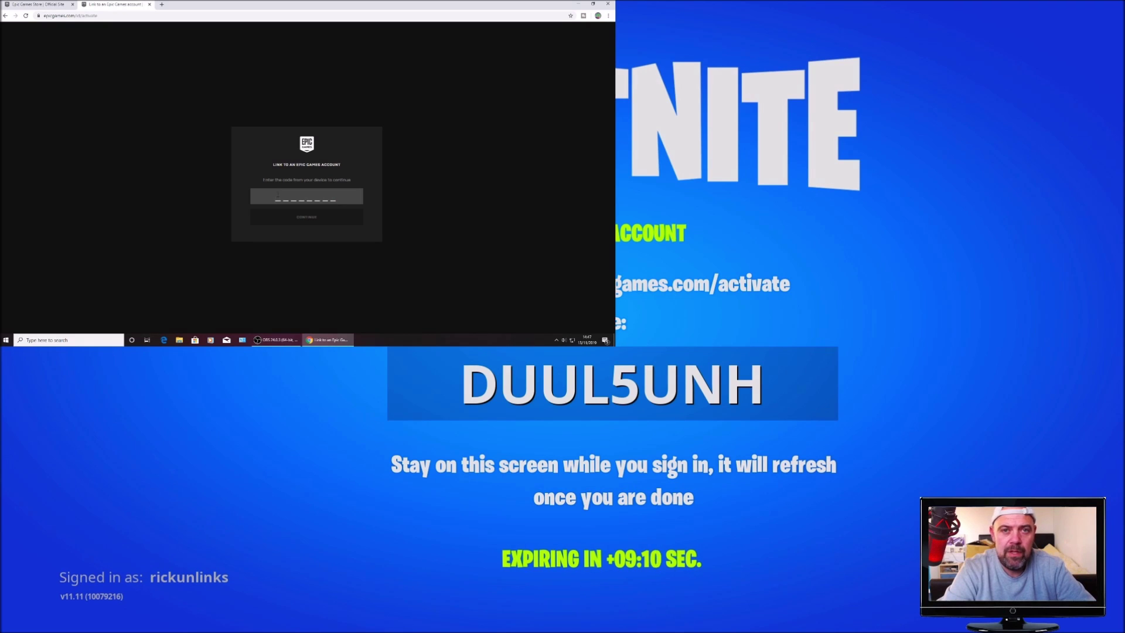
text(DU)
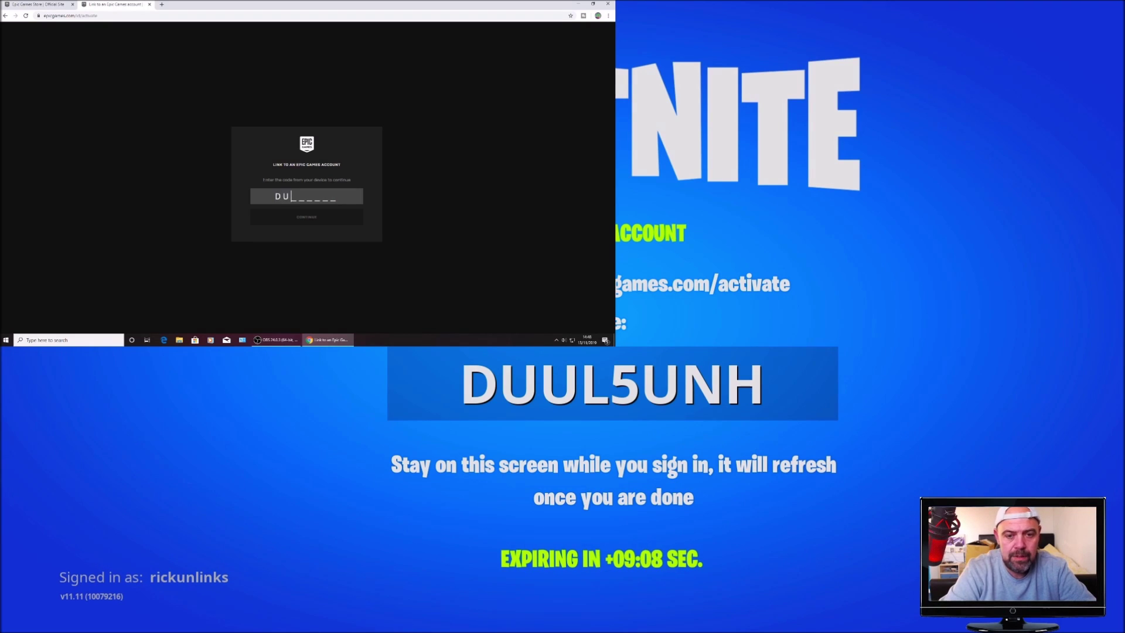
text(UL)
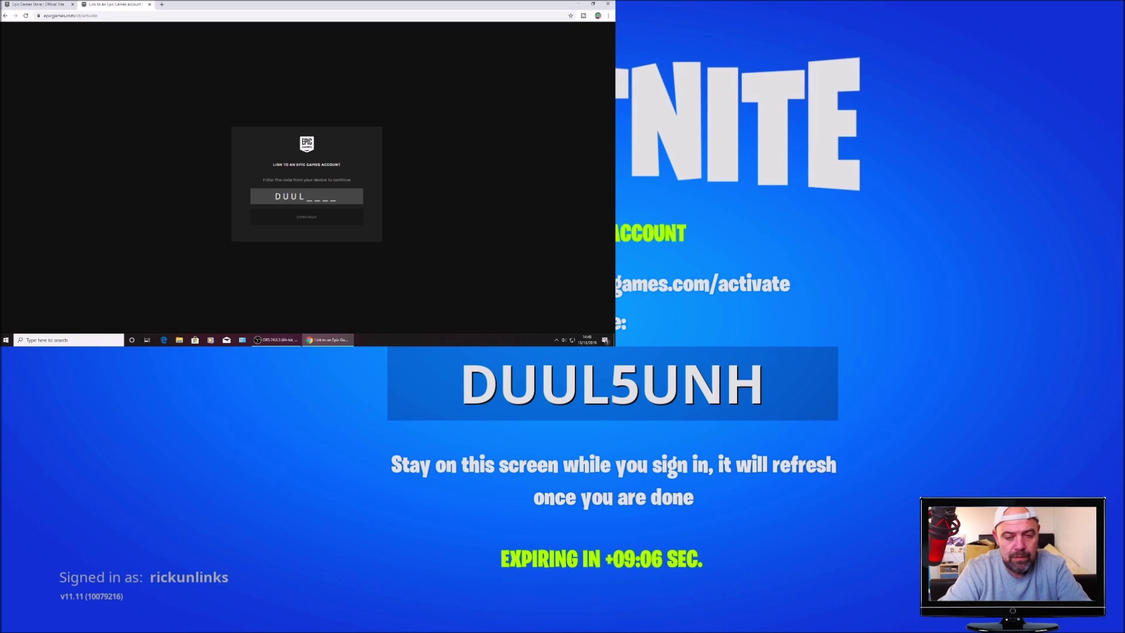
text(5U)
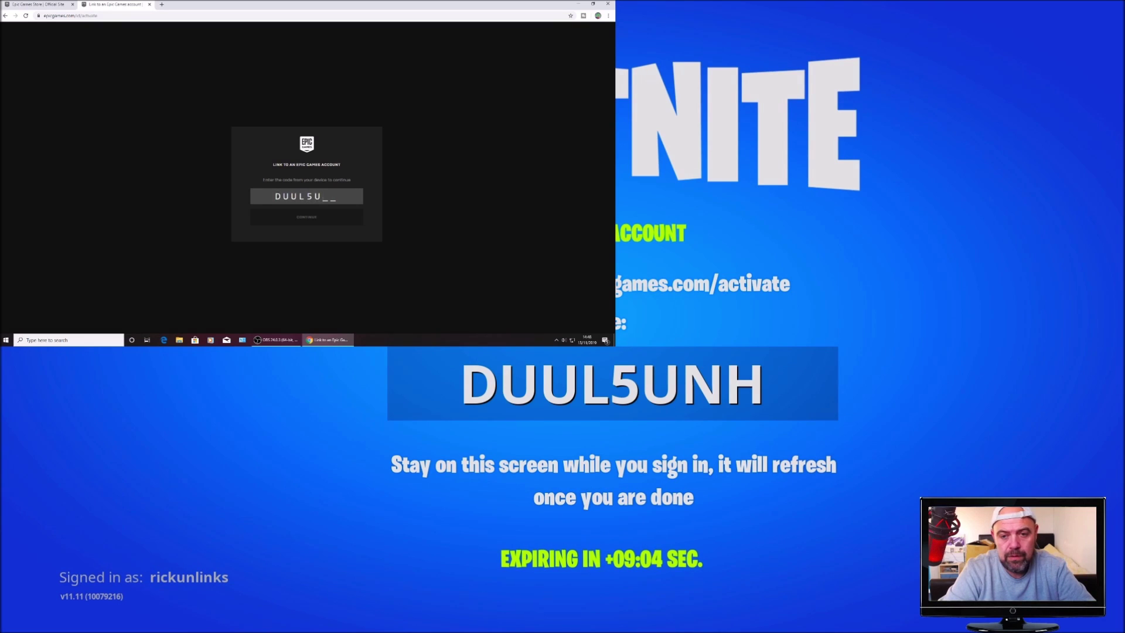
text(NH)
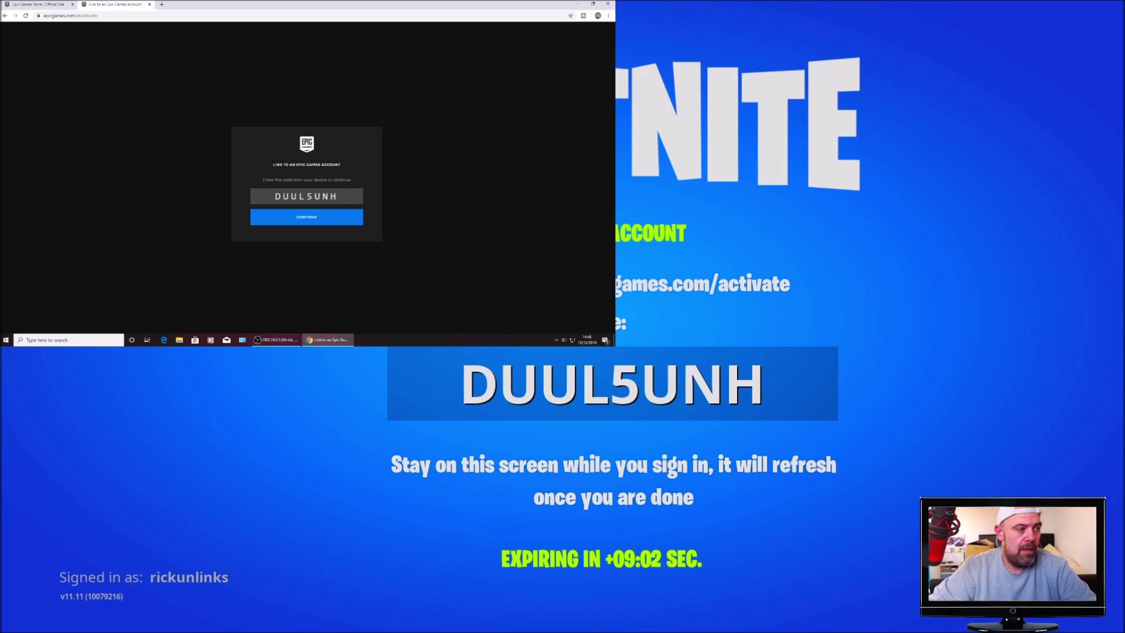
click(325, 218)
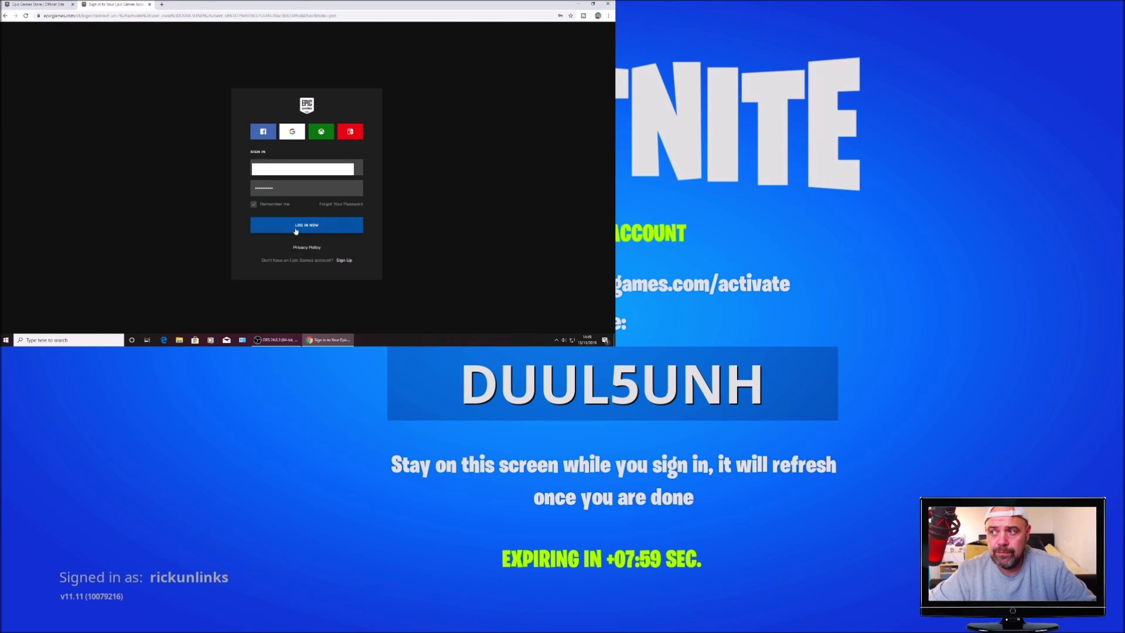
- Log in to the other Epic account so Fortnite finishes linking and opens its lobby
click(296, 230)
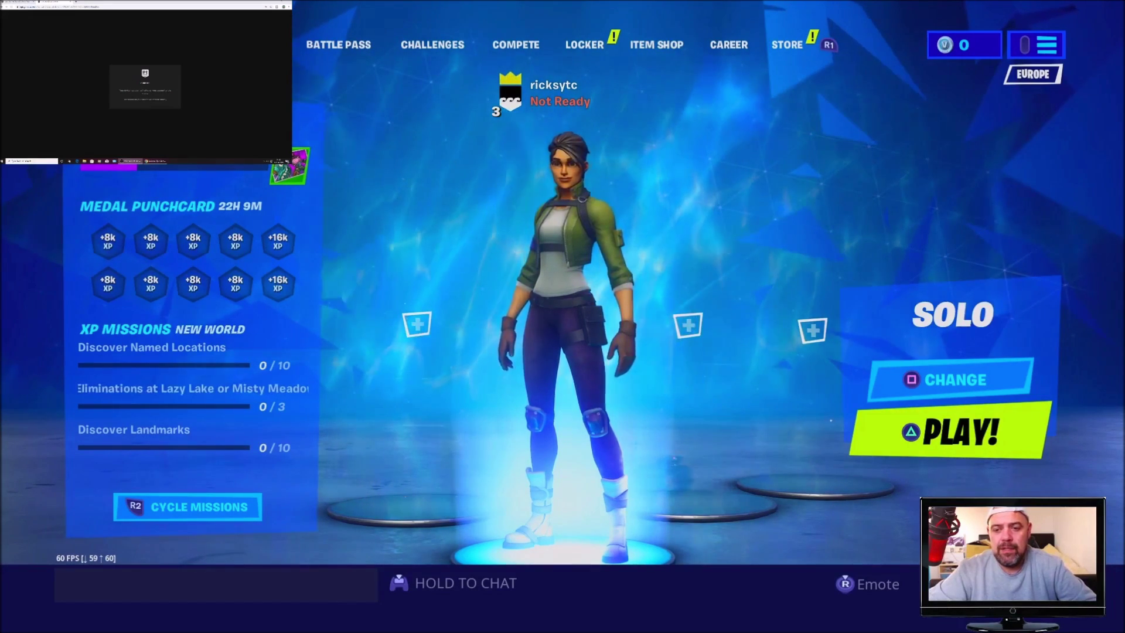
key(b)
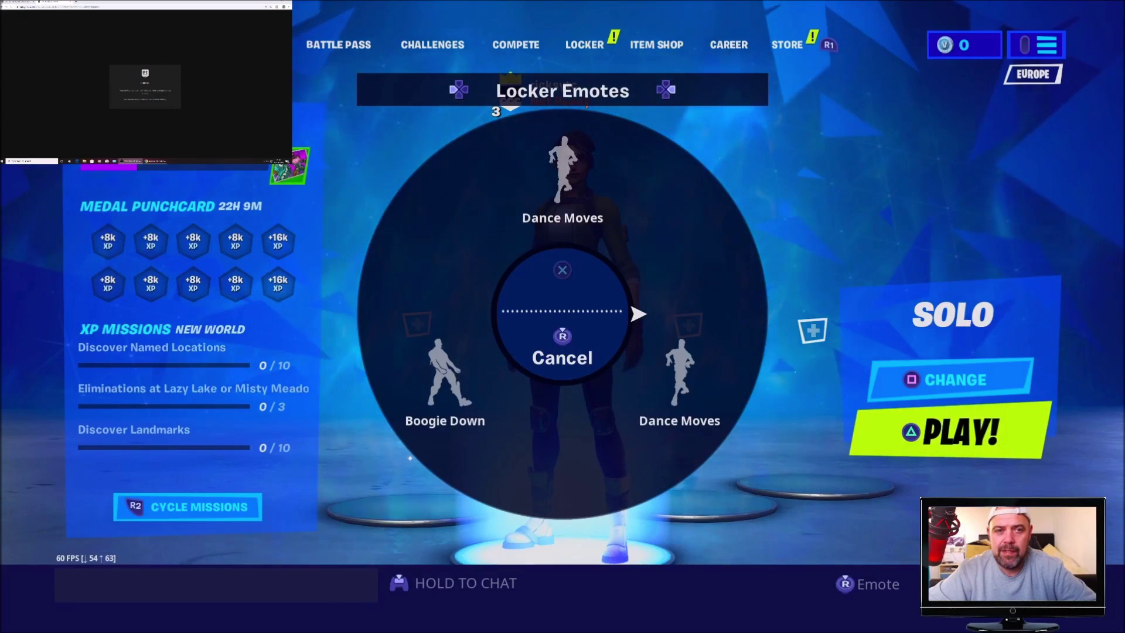
key(Escape)
key(e)
key(e)
key(e)
key(e)
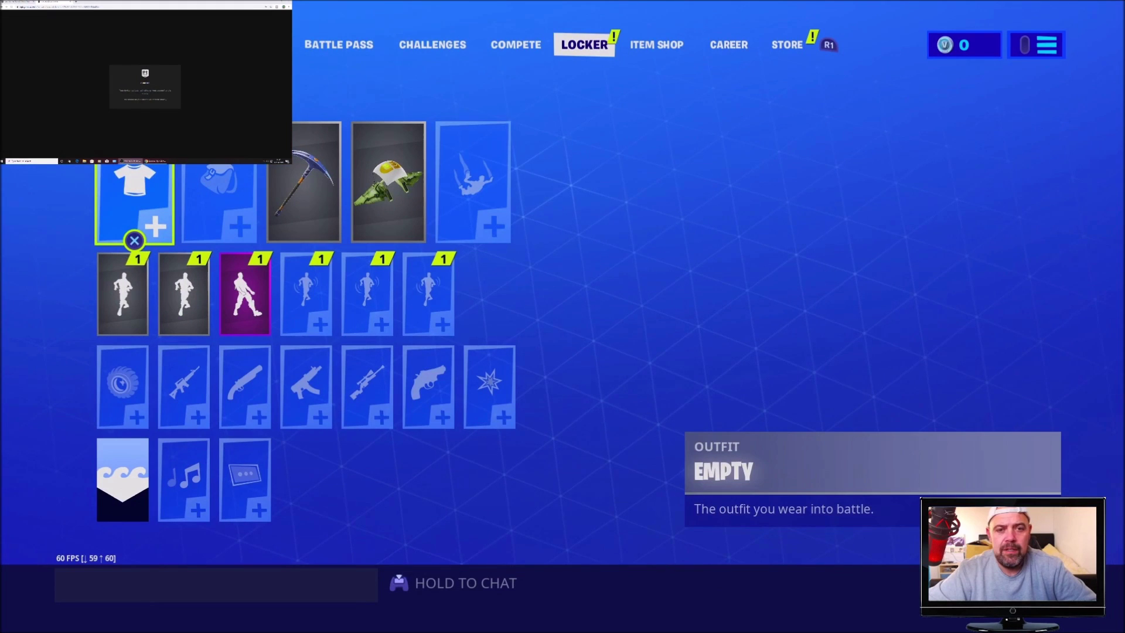
key(Return)
key(Return)
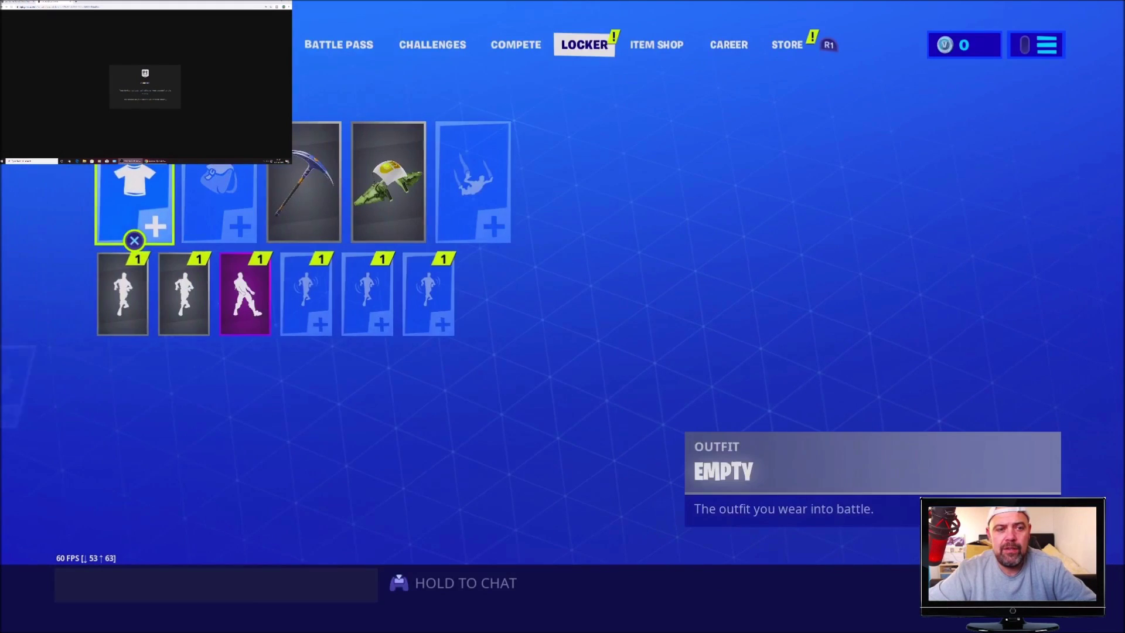
key(Down)
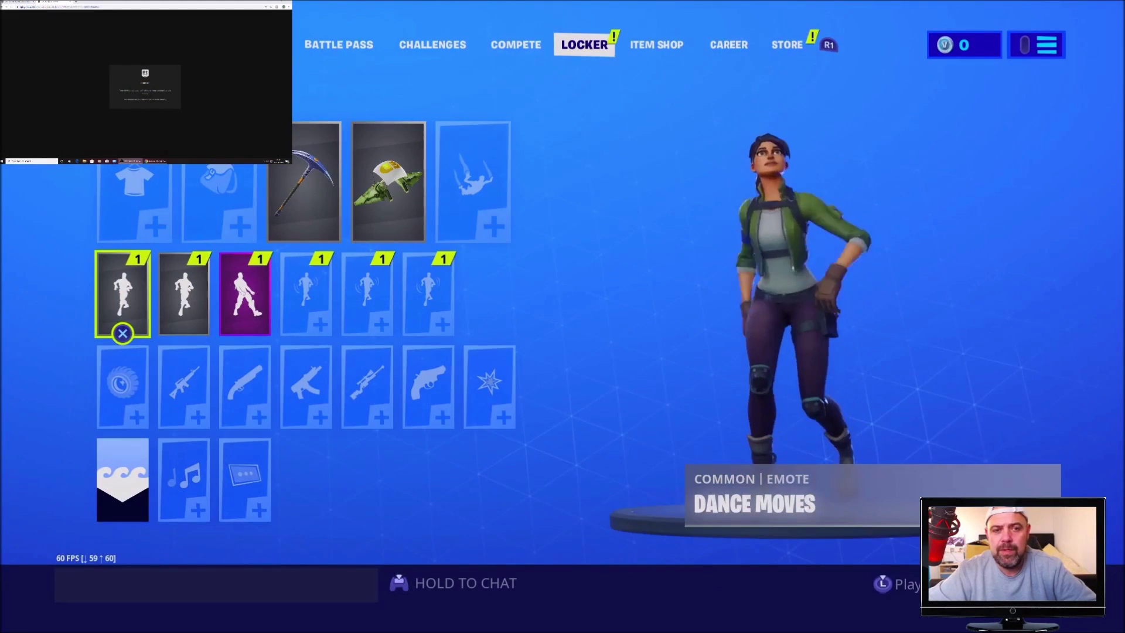
key(Right)
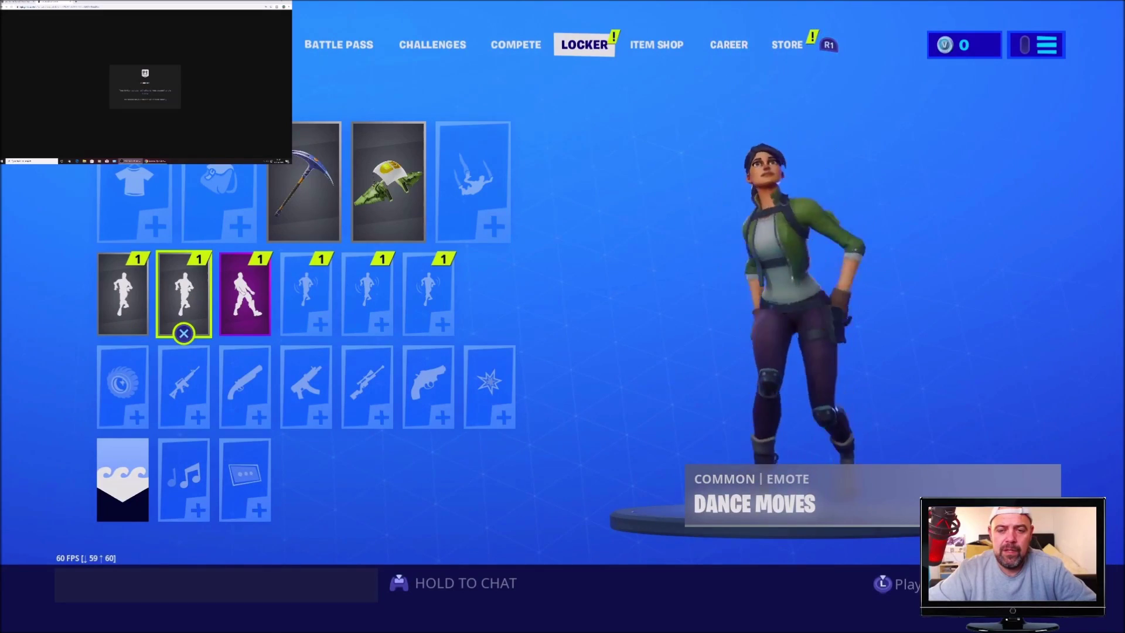
key(q)
key(q)
key(q)
key(Escape)
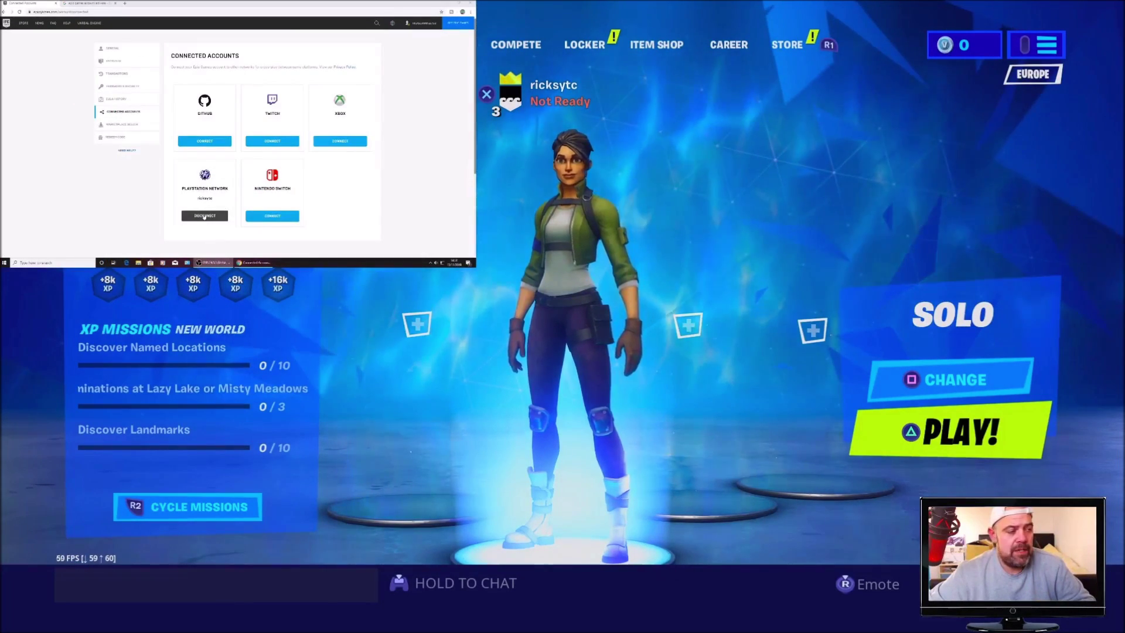
- Disconnect PlayStation Network from the Epic account, ticking the warning checkboxes and confirming Unlink
click(205, 217)
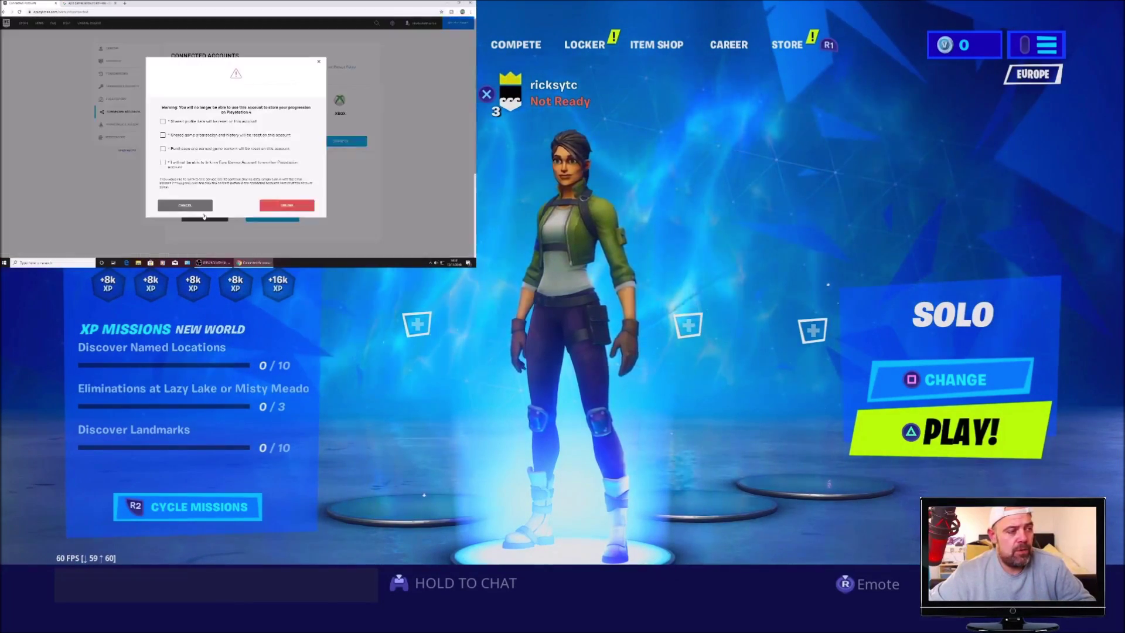
click(163, 149)
click(162, 163)
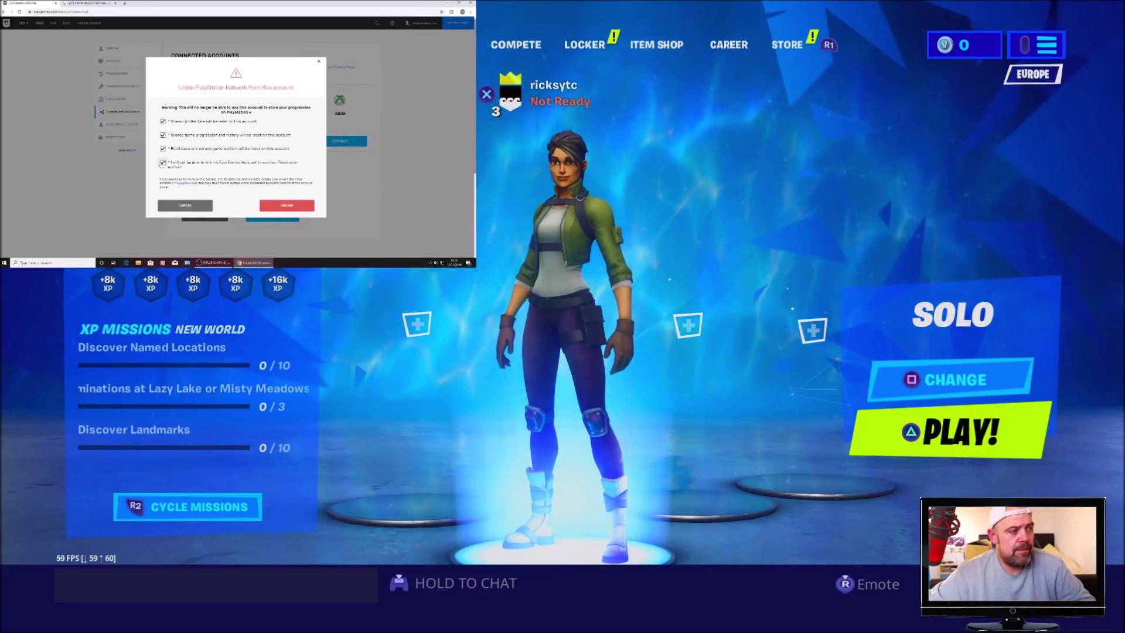
click(293, 206)
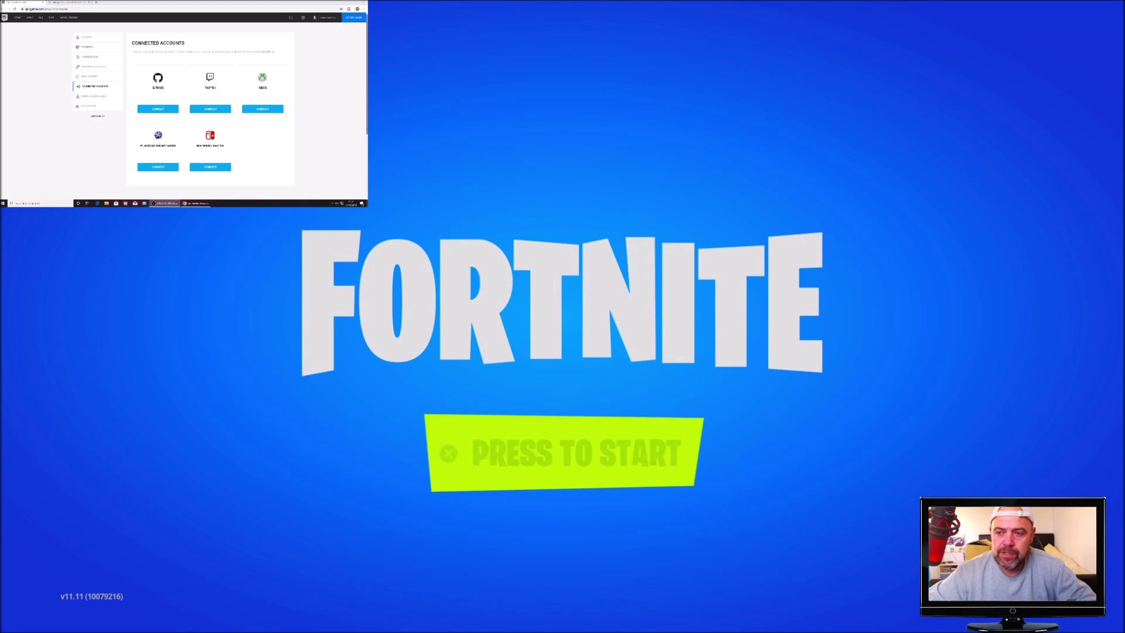
- Start Fortnite and choose Link an Account to get a fresh activation code
key(Return)
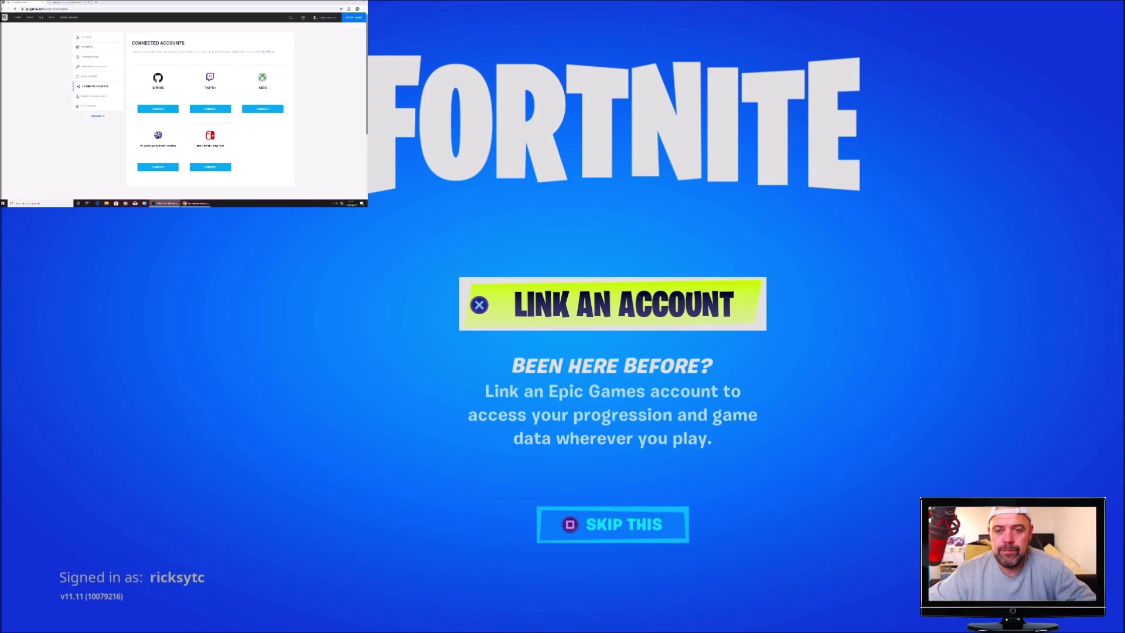
key(Return)
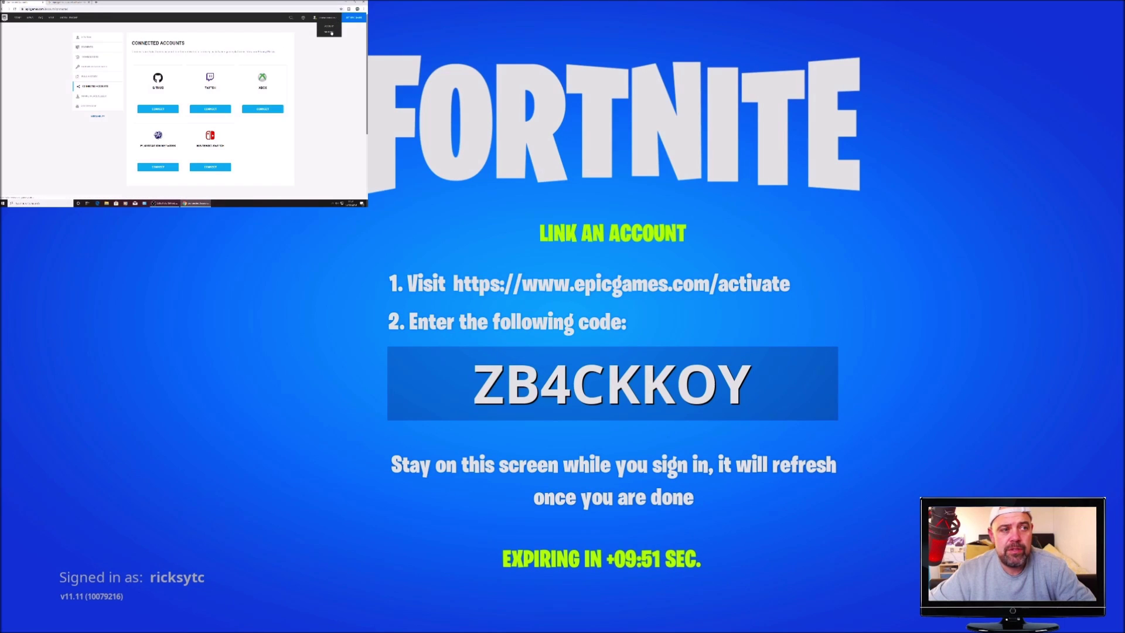
- Sign out of the old Epic account, open epicgames.com/activate, and submit the new activation code
click(331, 33)
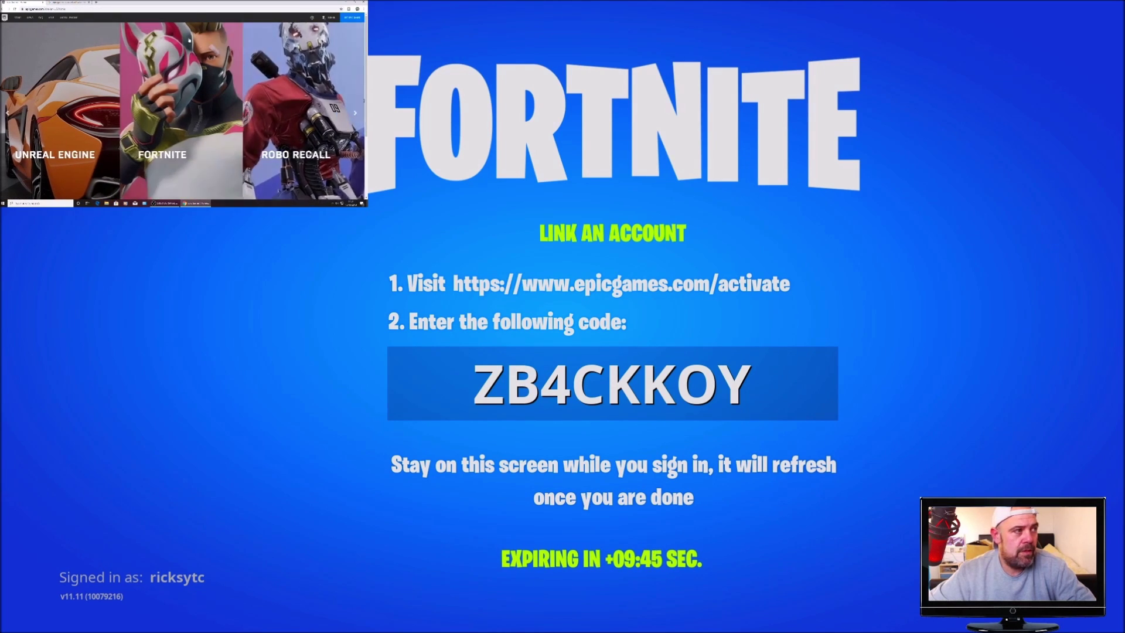
click(68, 3)
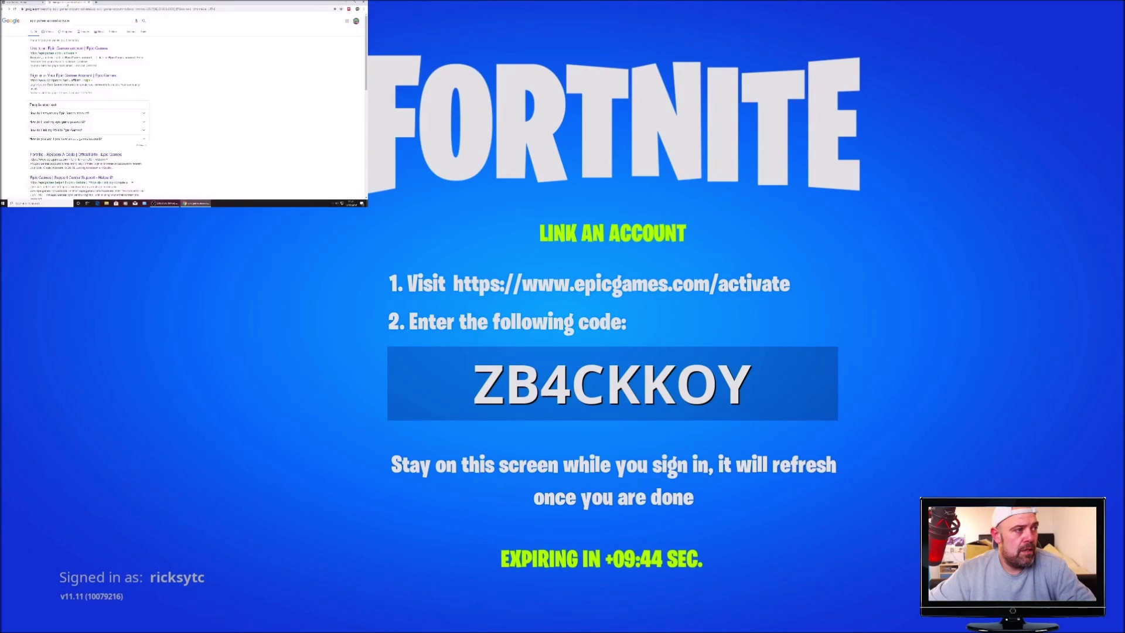
click(76, 48)
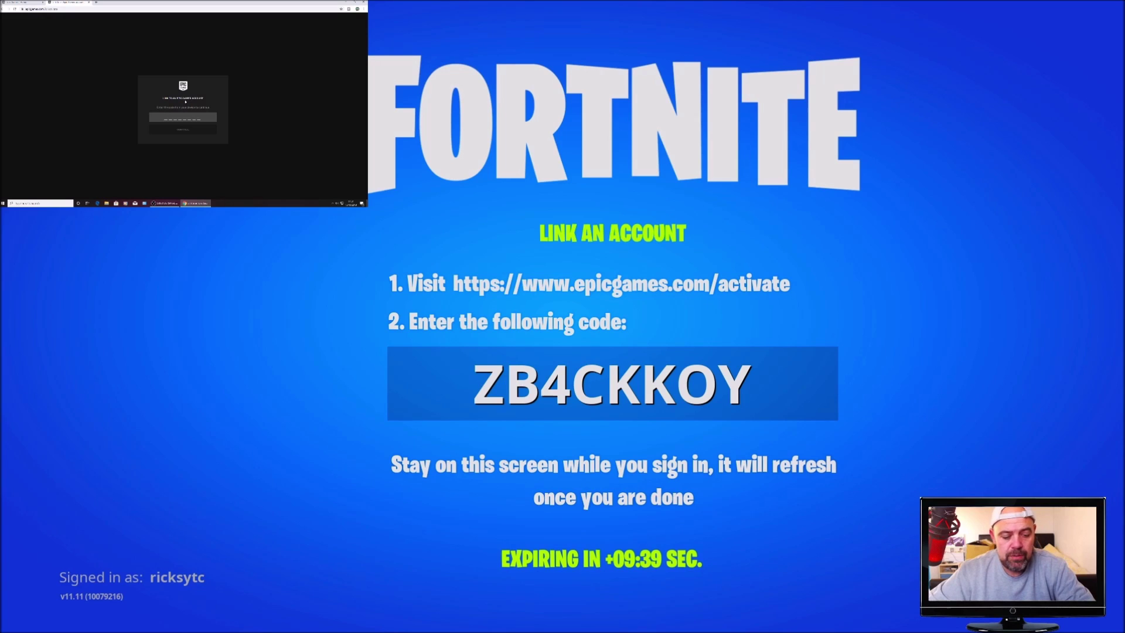
text(ZB4CKKOY)
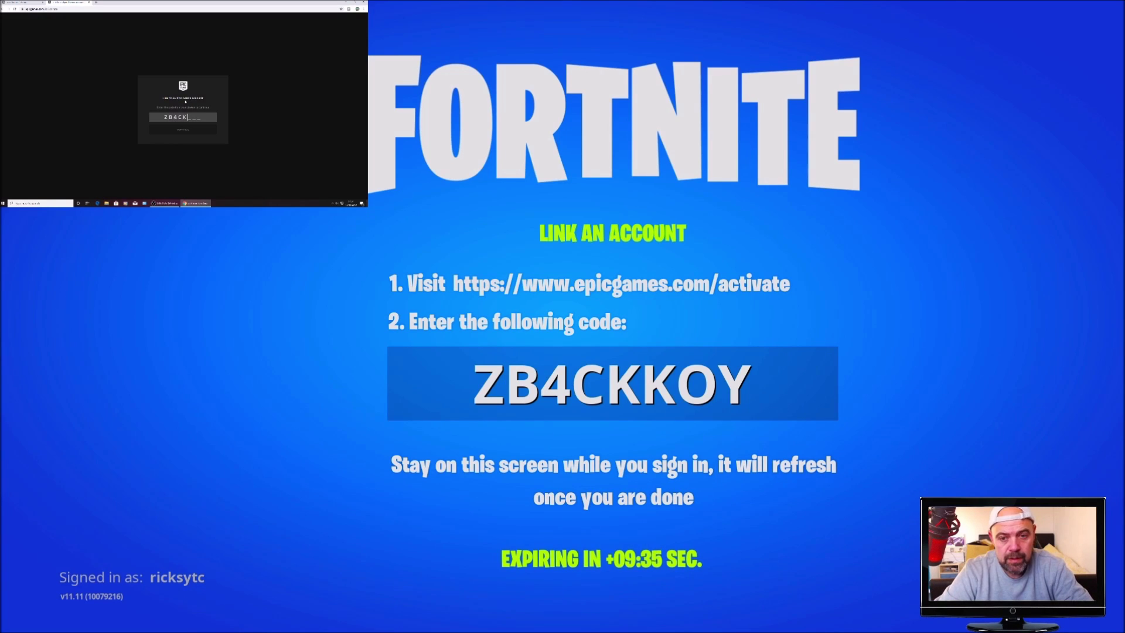
click(185, 131)
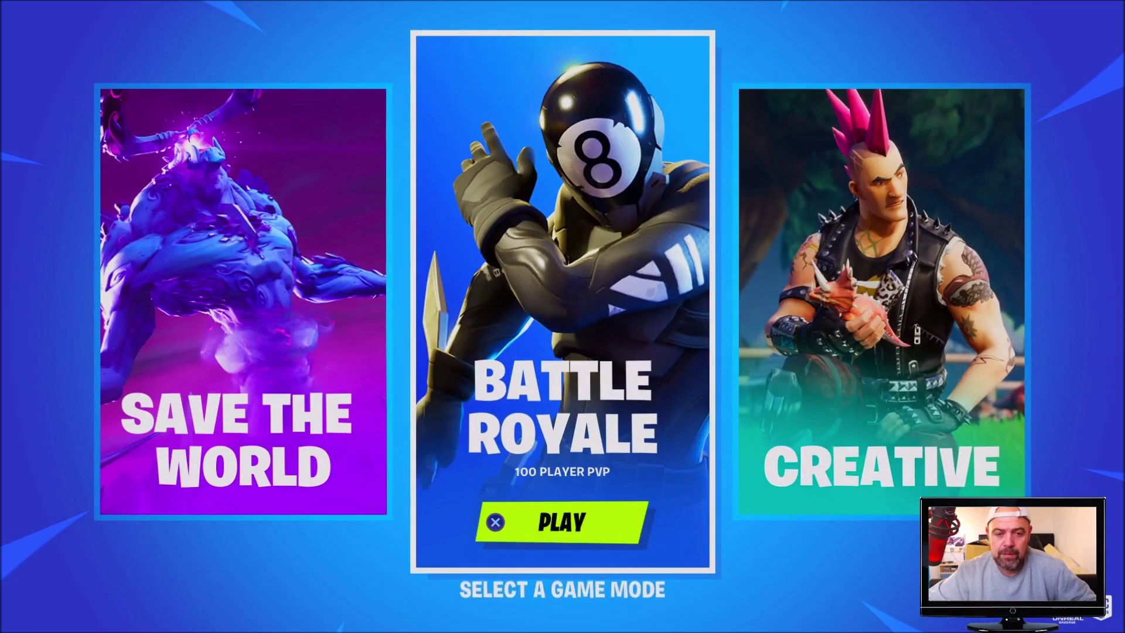
- Load the Battle Royale lobby showing level 6 progress, then go to the PS4 home screen
key(Return)
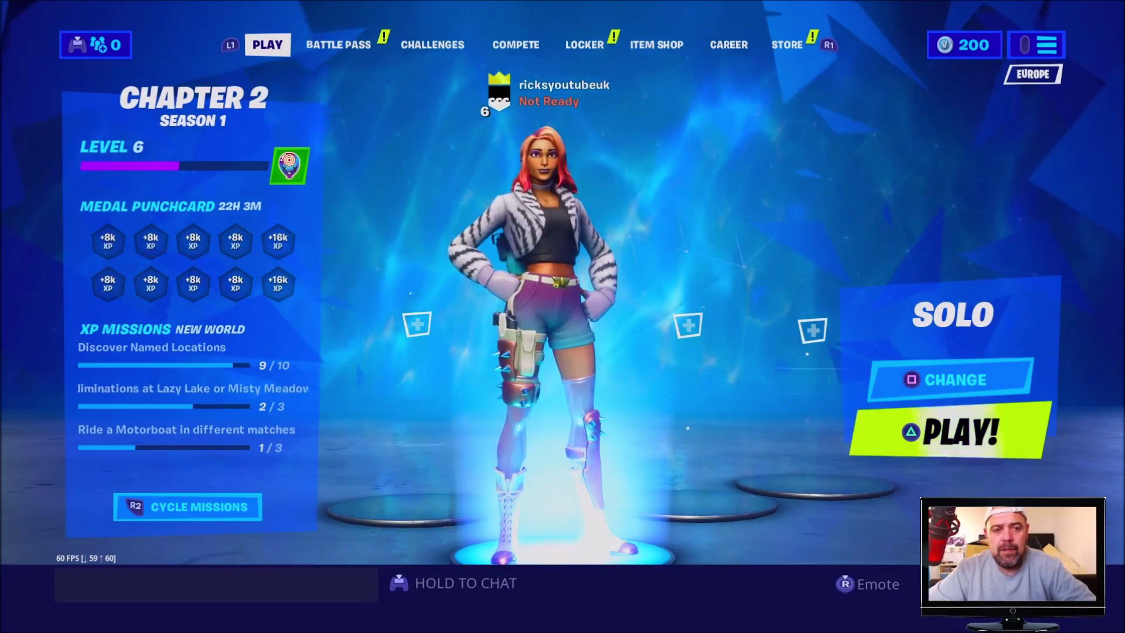
key(super)
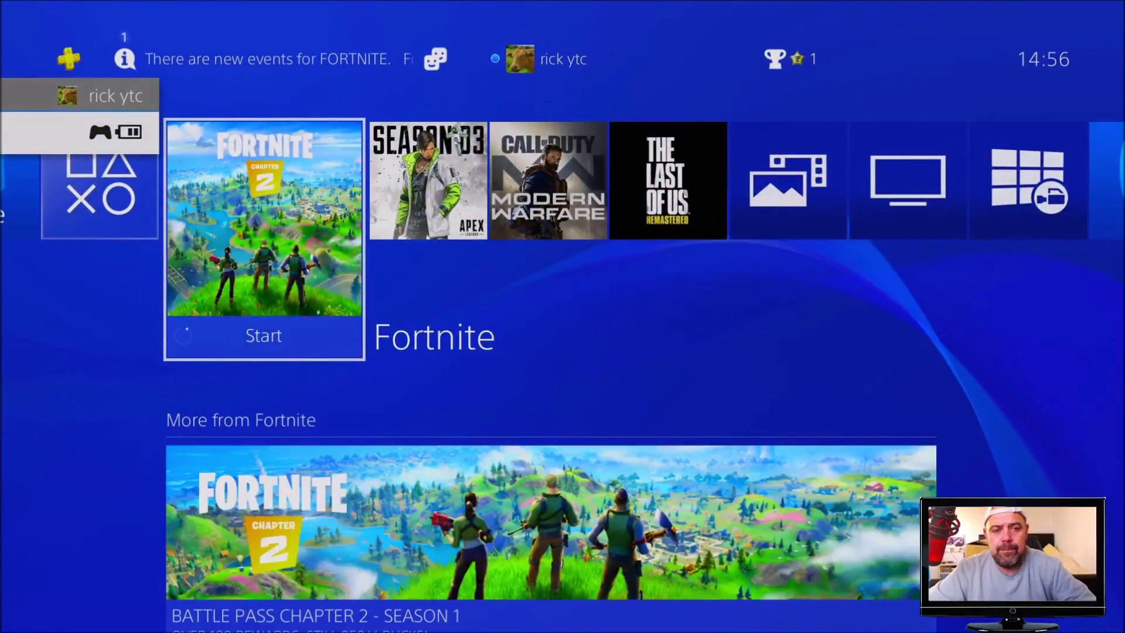
- Close the running Fortnite application through the Quick Menu's Close Application and confirm
key(super)
key(Escape)
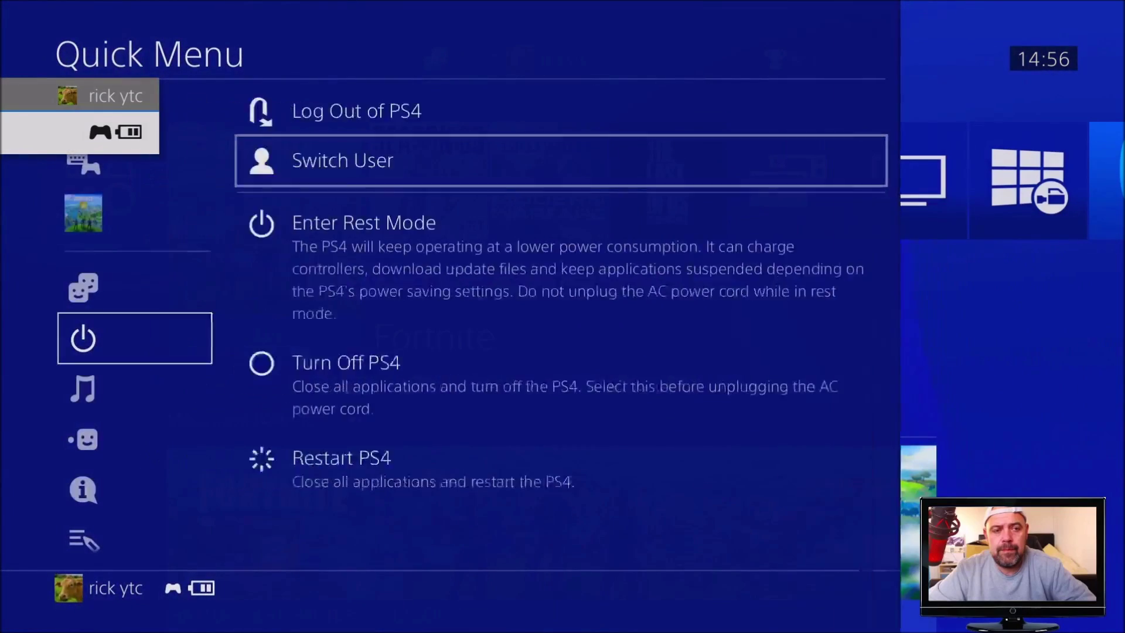
key(Up)
key(Up)
key(Up)
key(Up)
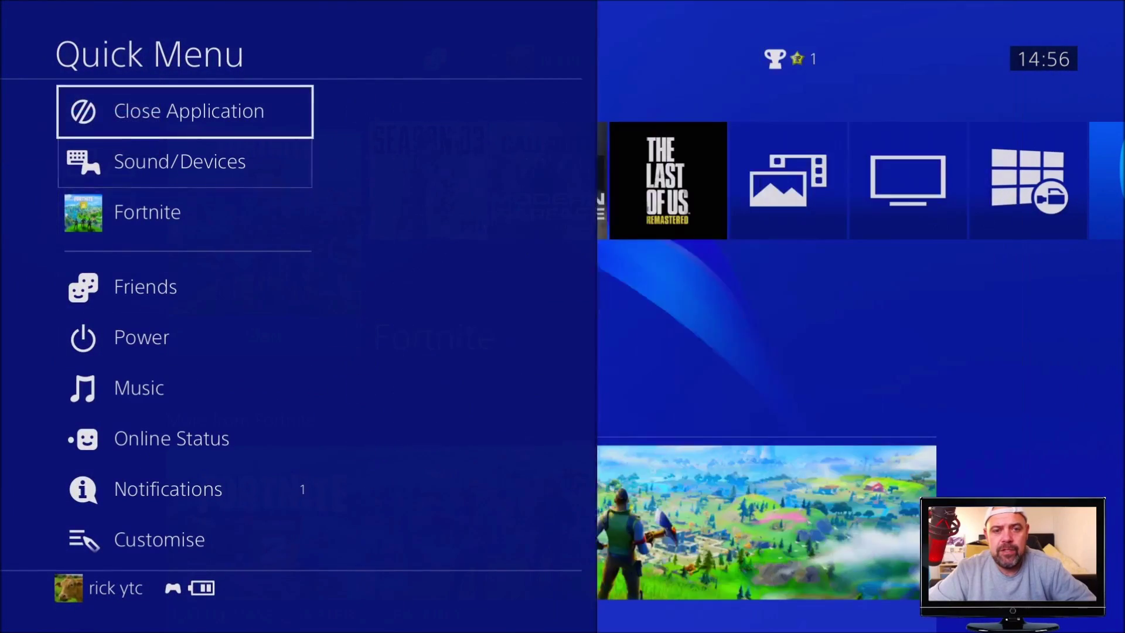
key(Return)
key(Return)
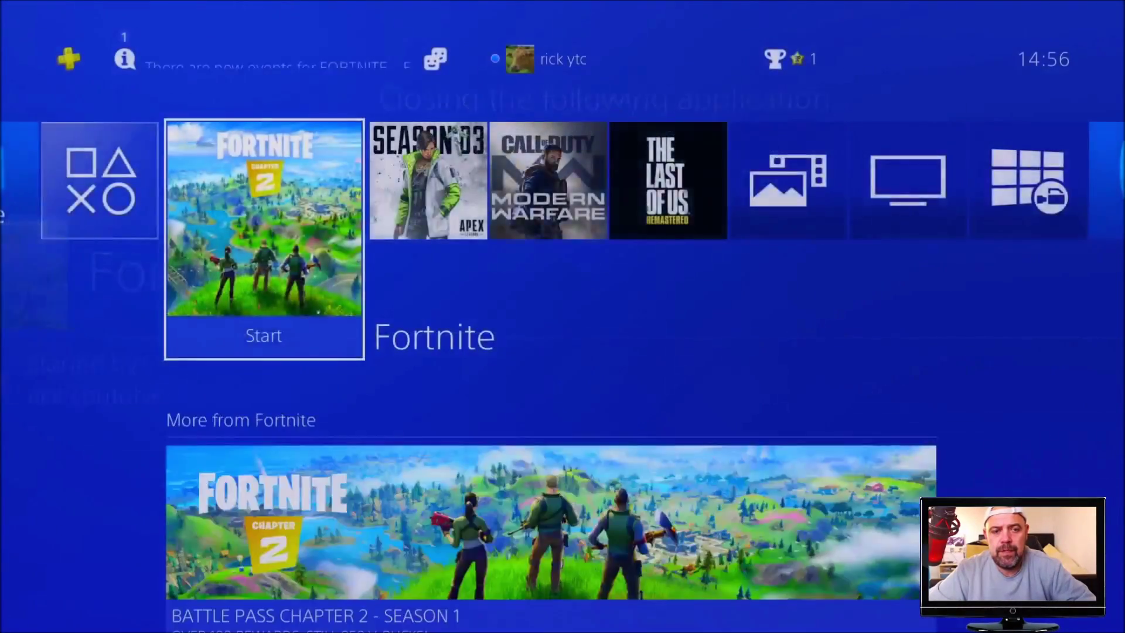
key(Return)
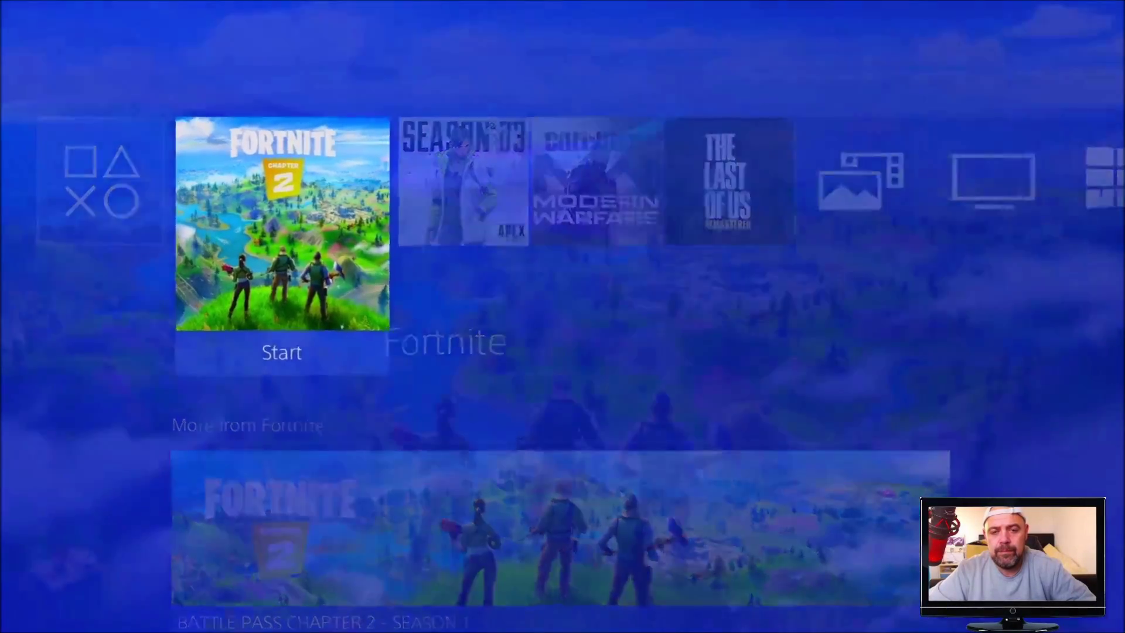